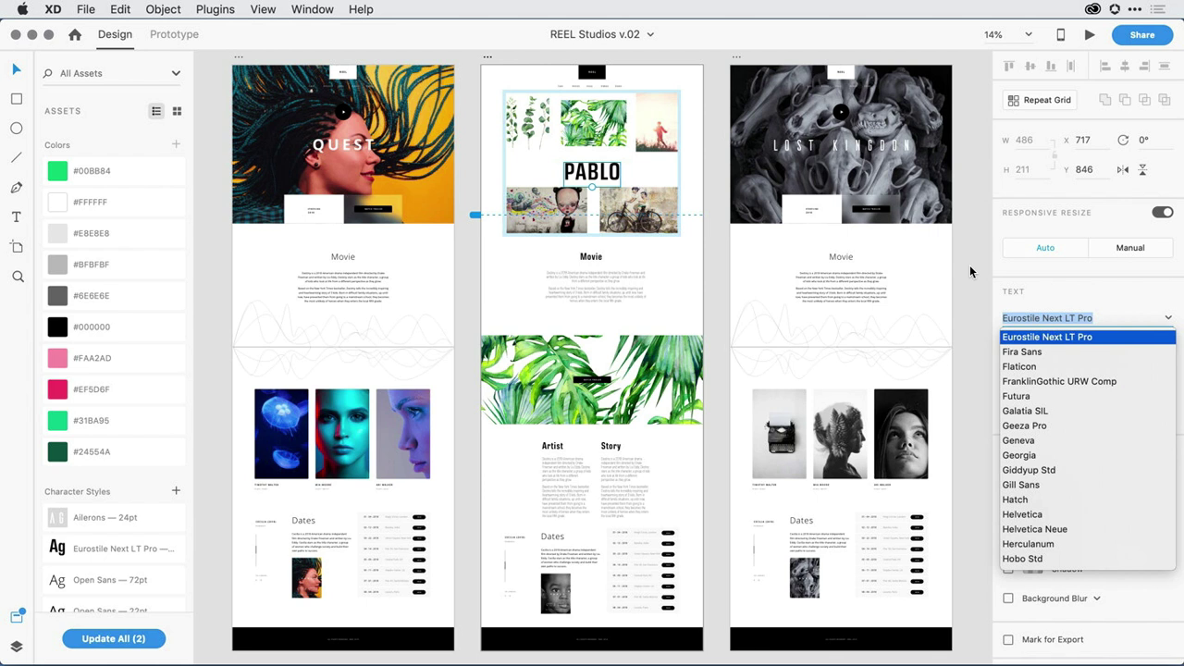
Dismiss the open font list in the REEL Studios v.02 document
click(15, 35)
Close REEL Studios v.02, then disable the Eurostile Next LT Pro family in Font Book
click(15, 35)
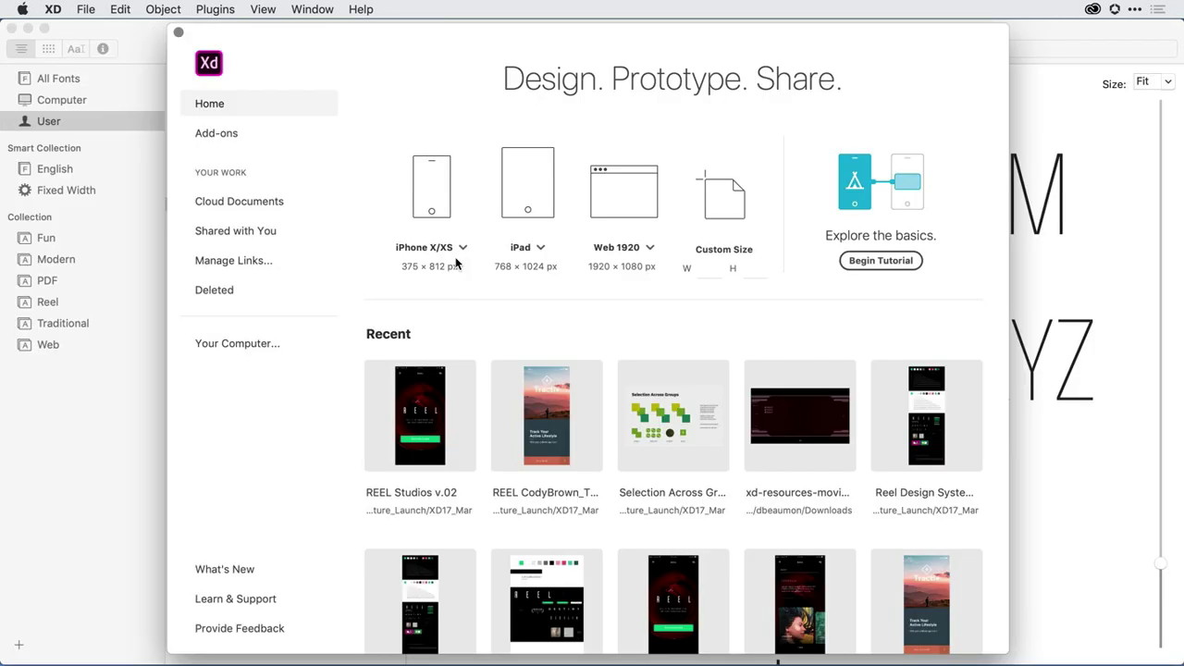
click(134, 48)
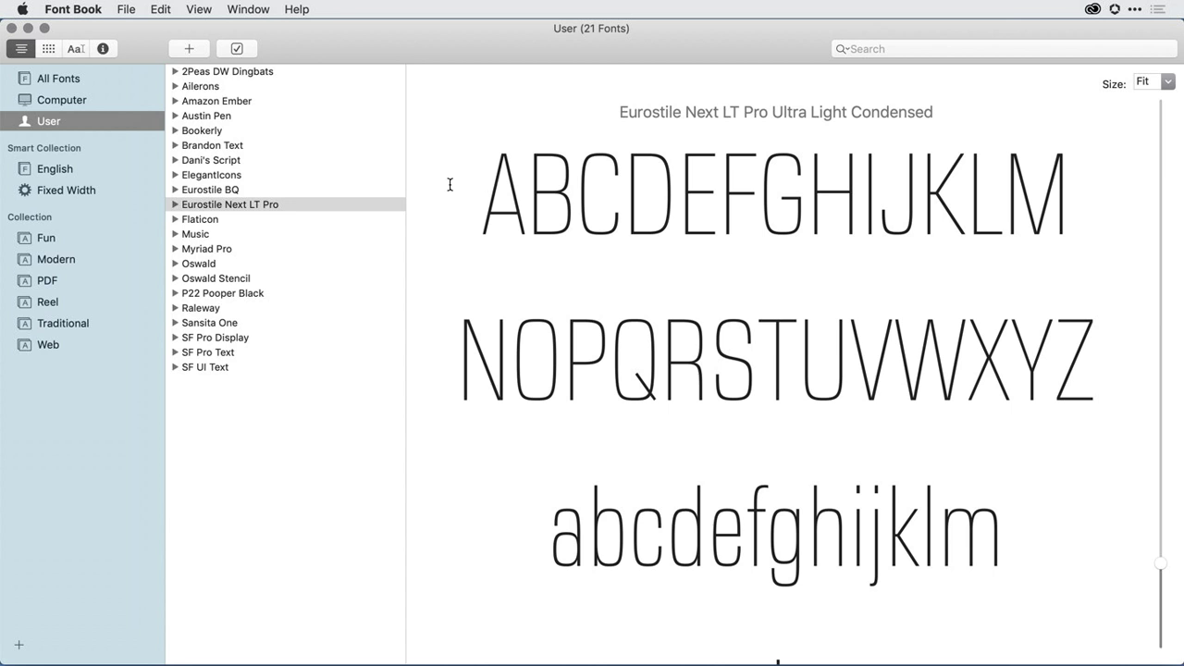
right_click(295, 206)
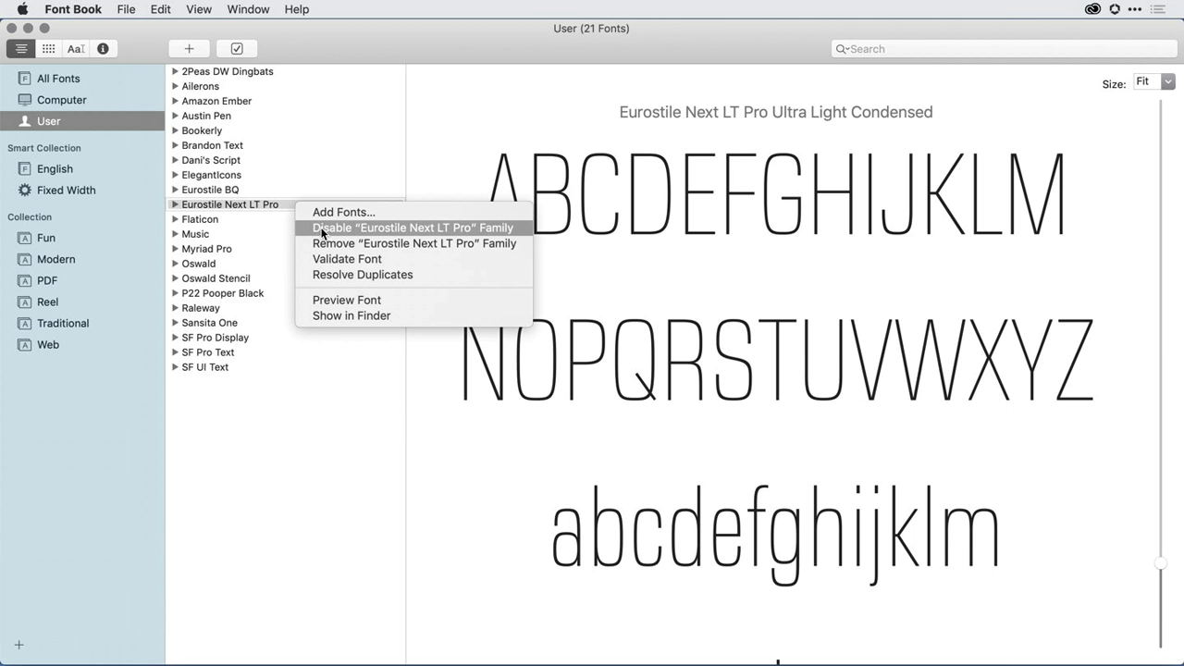
click(322, 227)
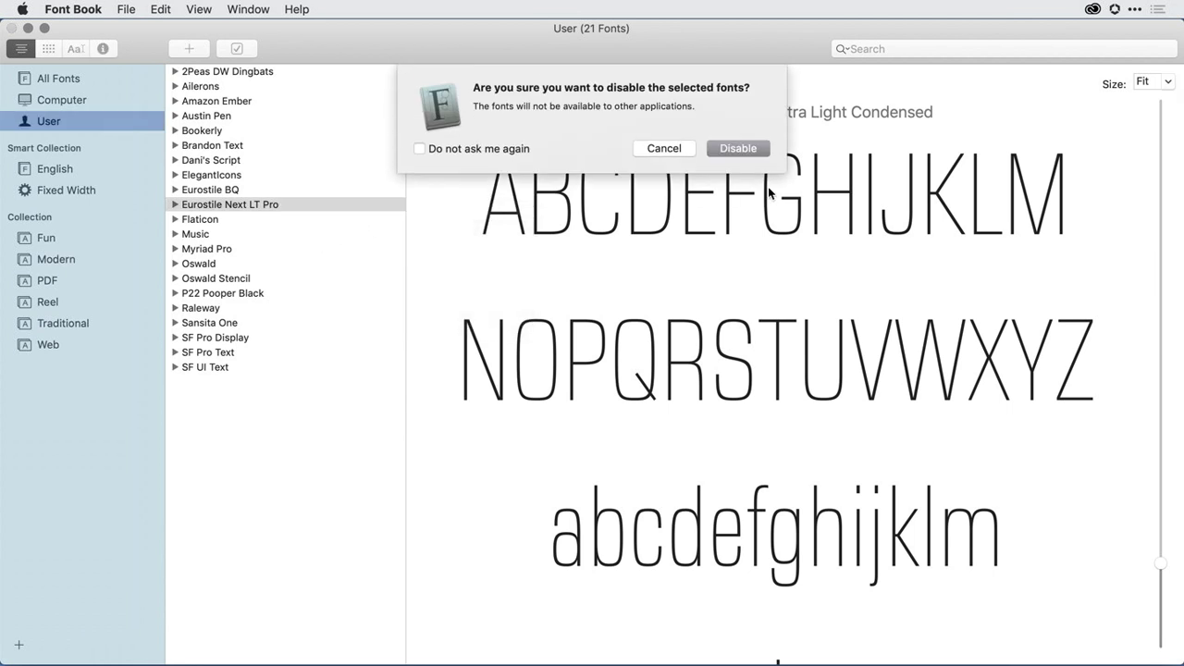
click(740, 149)
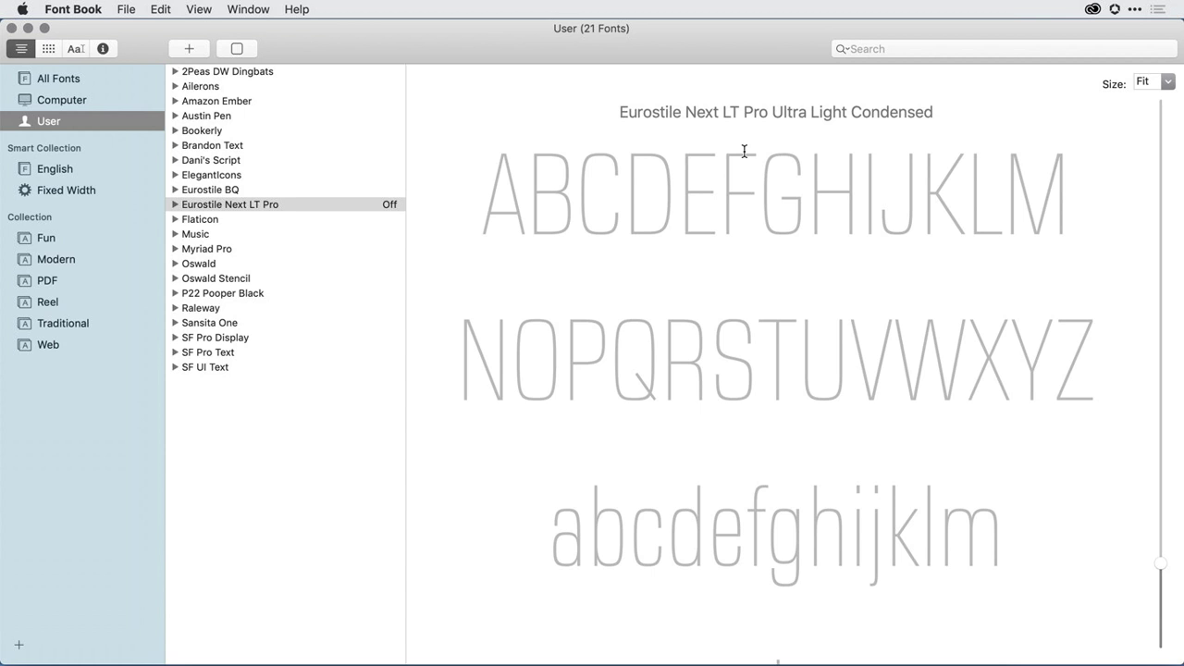
From the Creative Cloud Fonts list, open the Adobe Fonts Active Fonts page in Chrome
click(1092, 10)
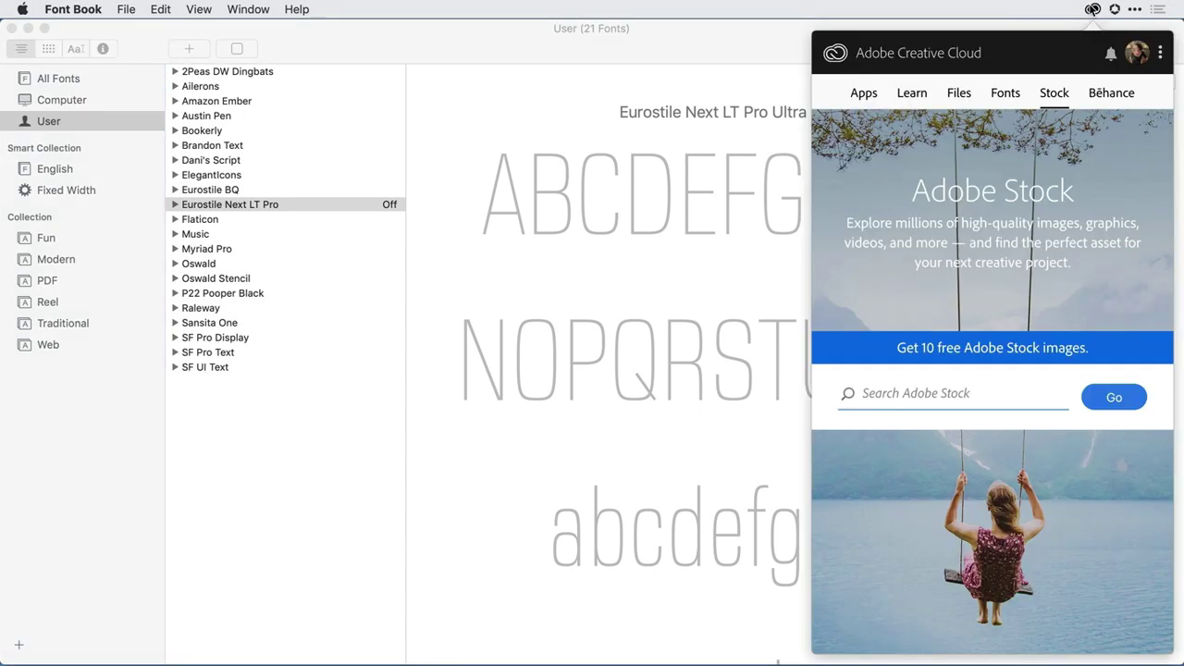
click(1006, 96)
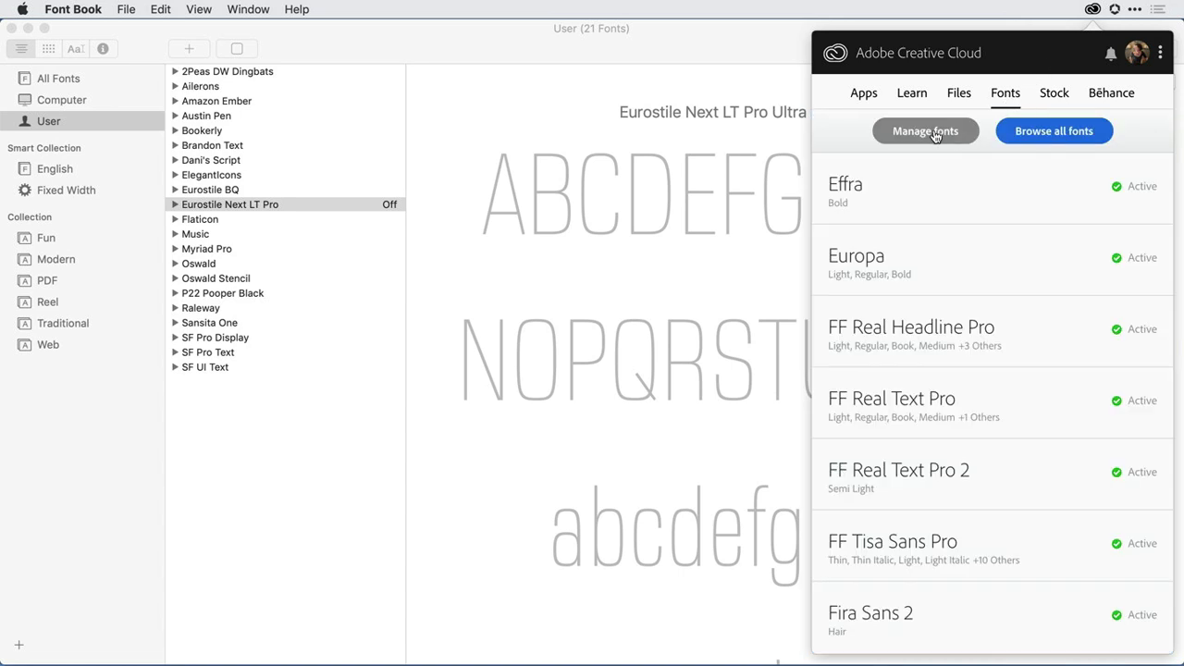
click(925, 130)
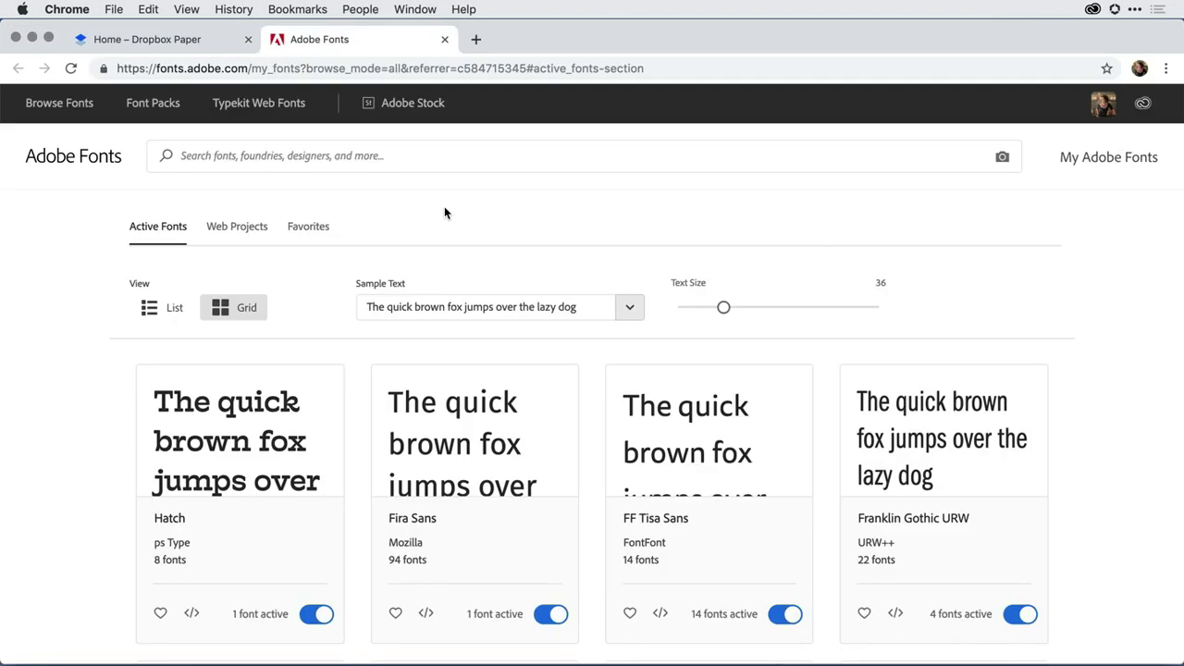
Deactivate favourite fonts Proxima Nova, Effra and Open Sans, then return to Adobe XD
click(306, 228)
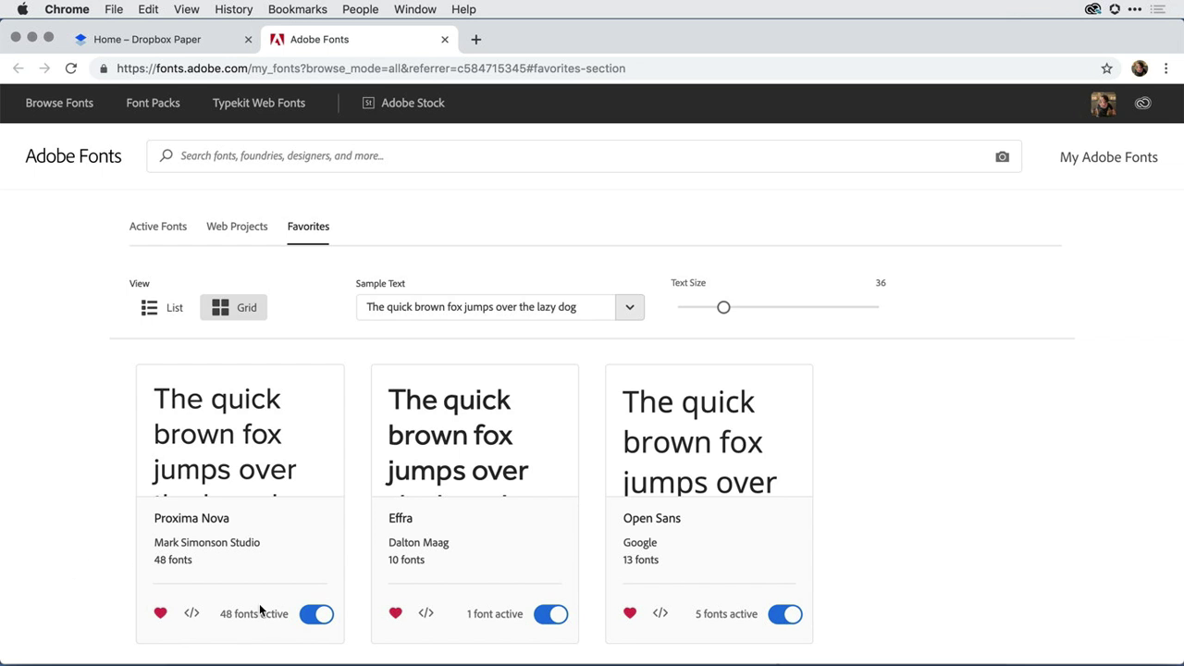
click(308, 618)
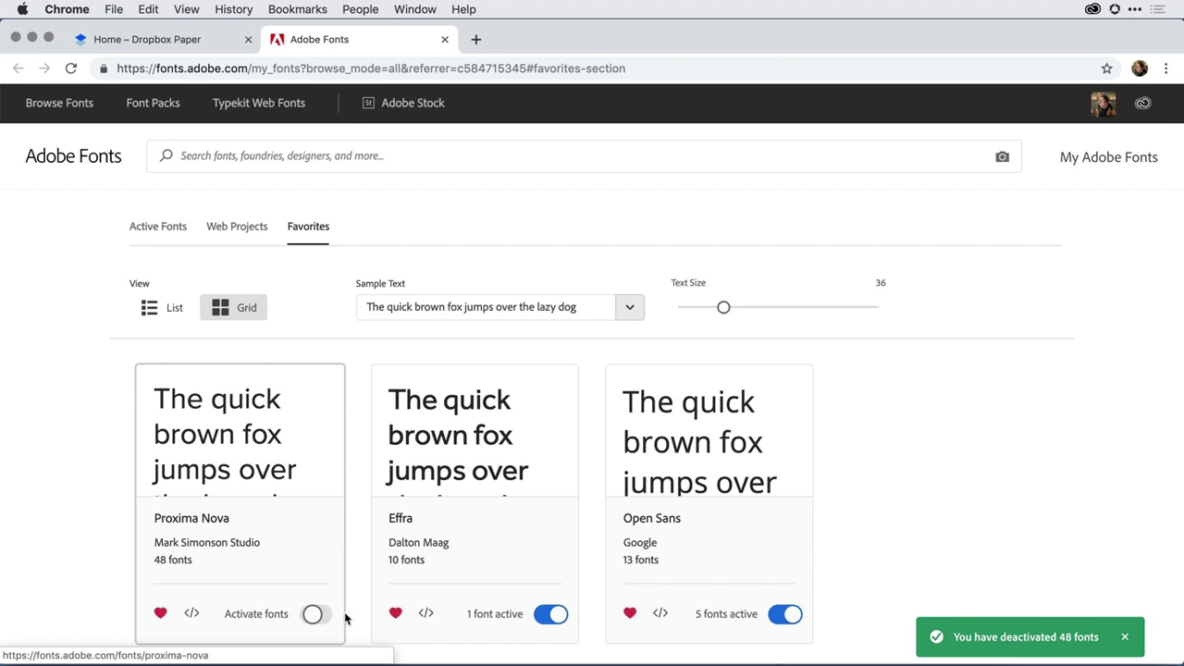
click(544, 621)
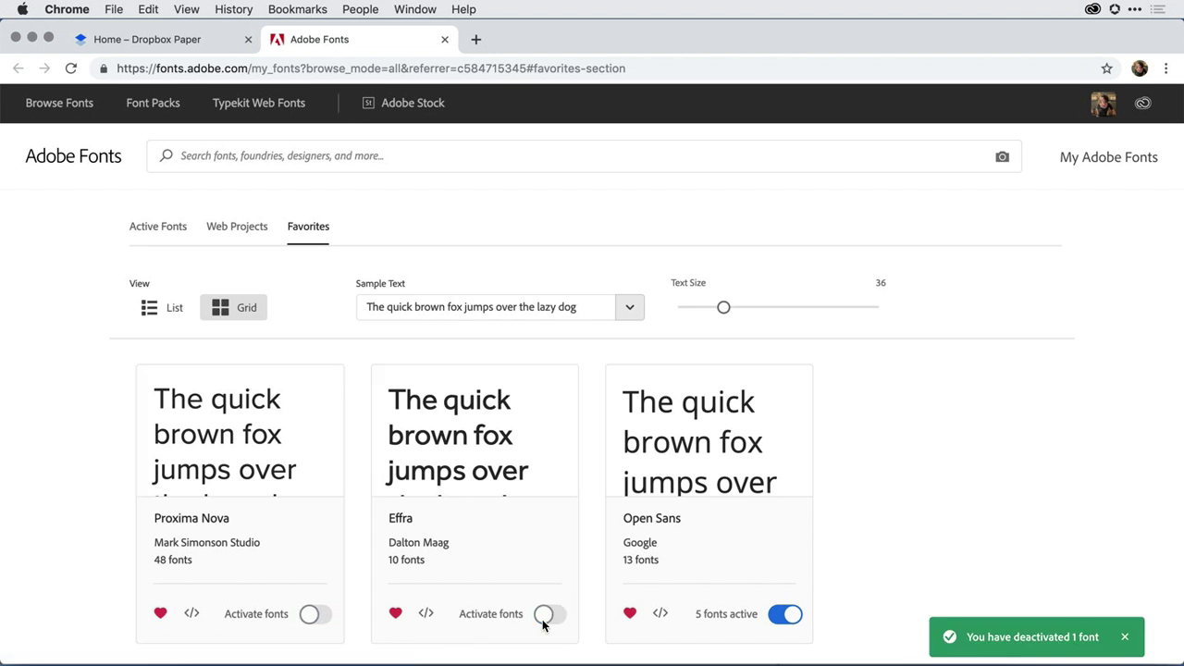
click(780, 617)
key(super+Tab)
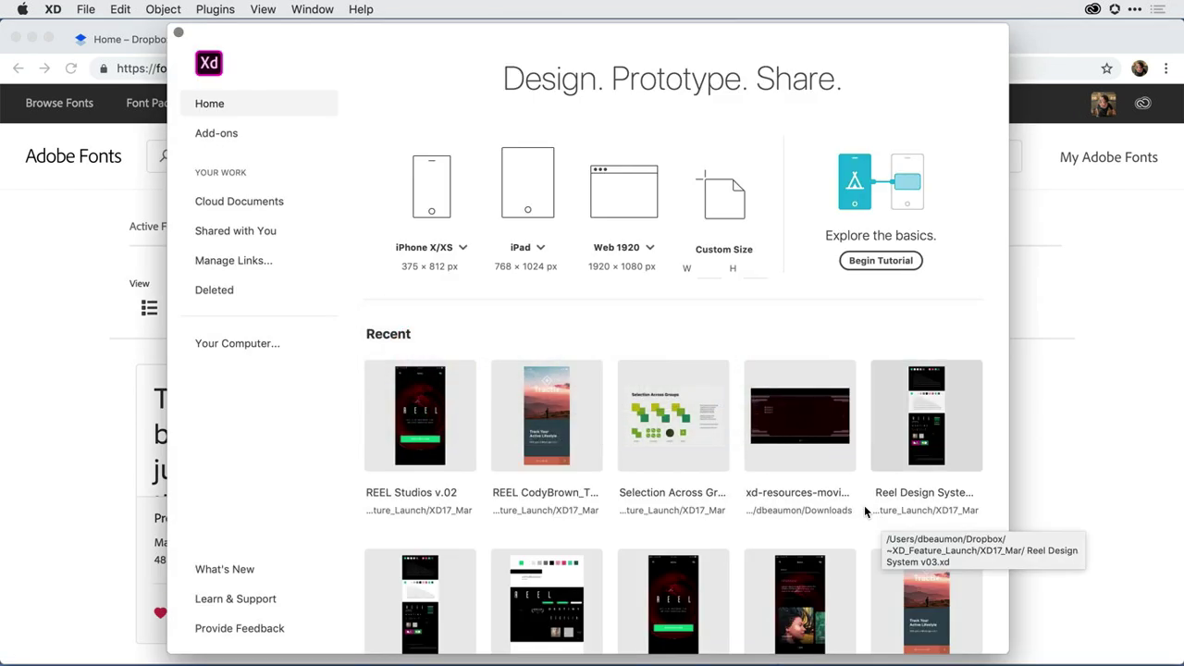
Open REEL Studios v.02 from the Recent documents on XD's Home screen
click(441, 496)
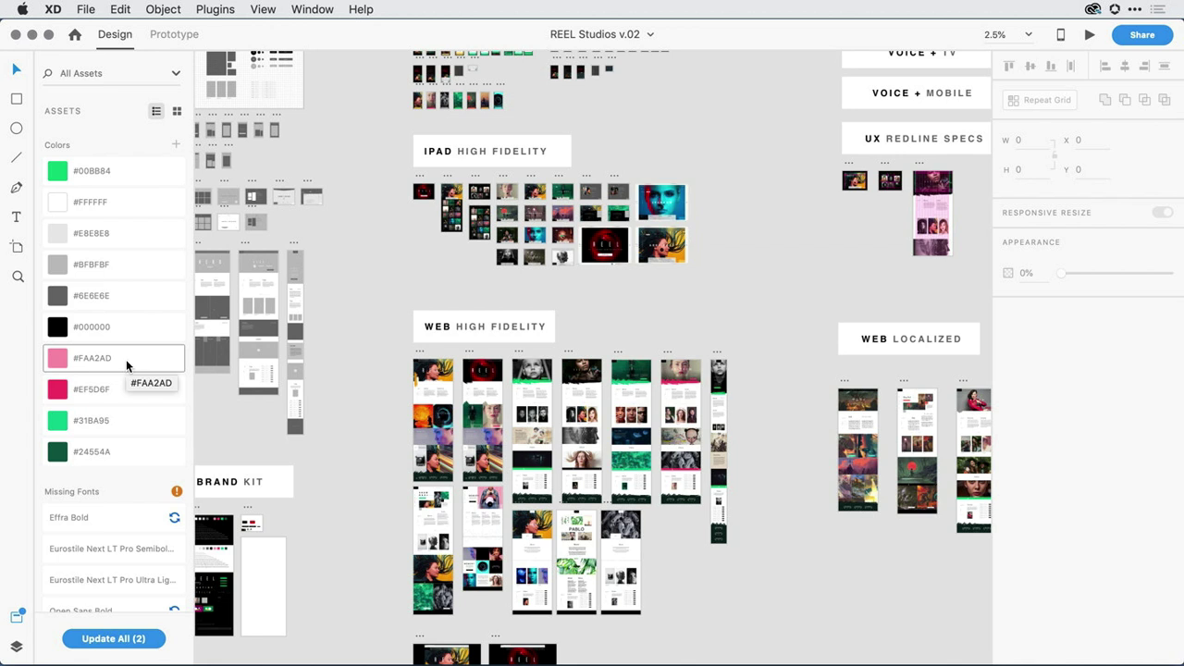
scroll(127, 368, down, 3)
scroll(127, 366, down, 5)
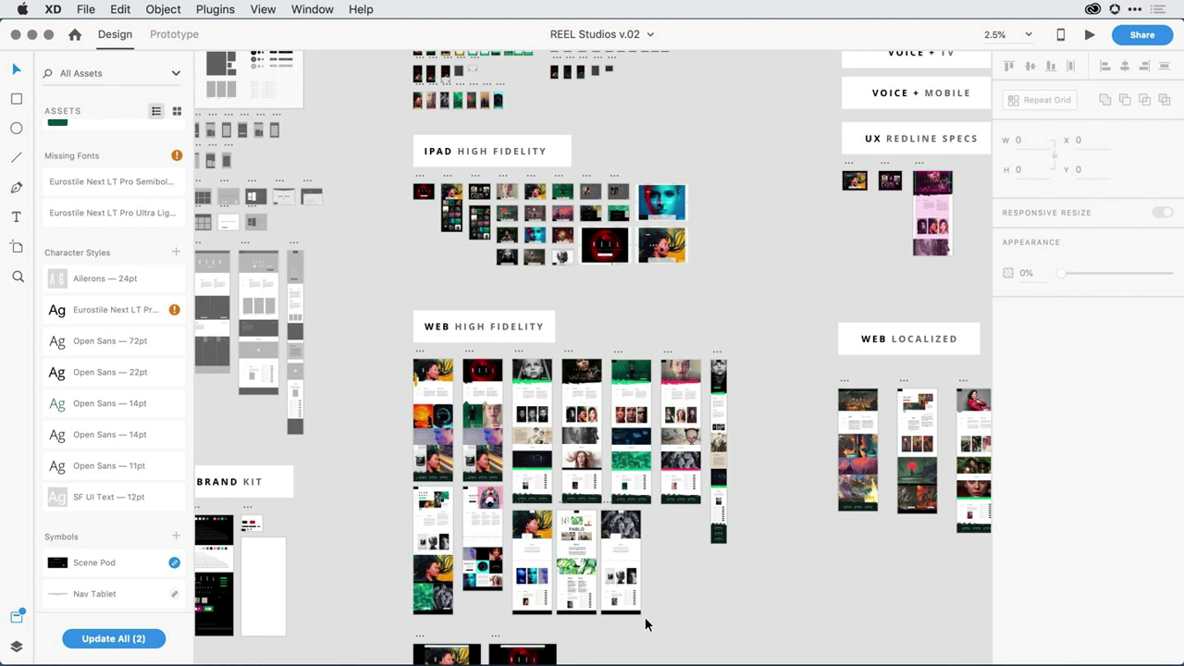
Zoom to the three Web artboards and highlight text using missing Eurostile Next LT Pro Semibold
drag(673, 631, 524, 521)
key(super+3)
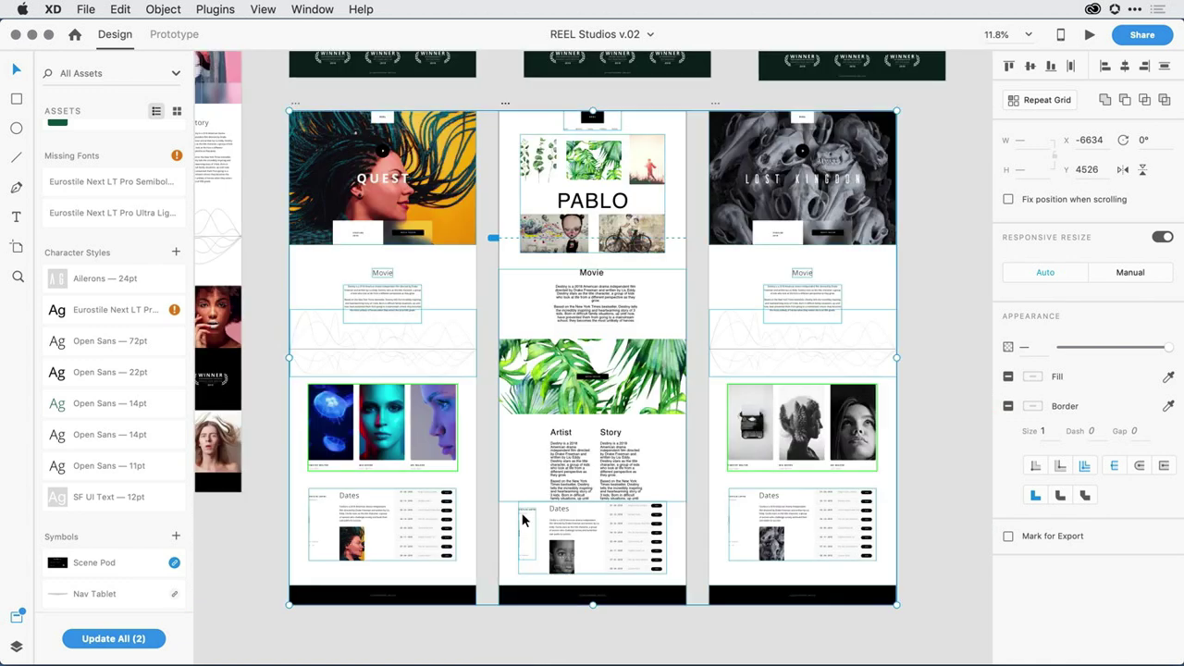
click(938, 468)
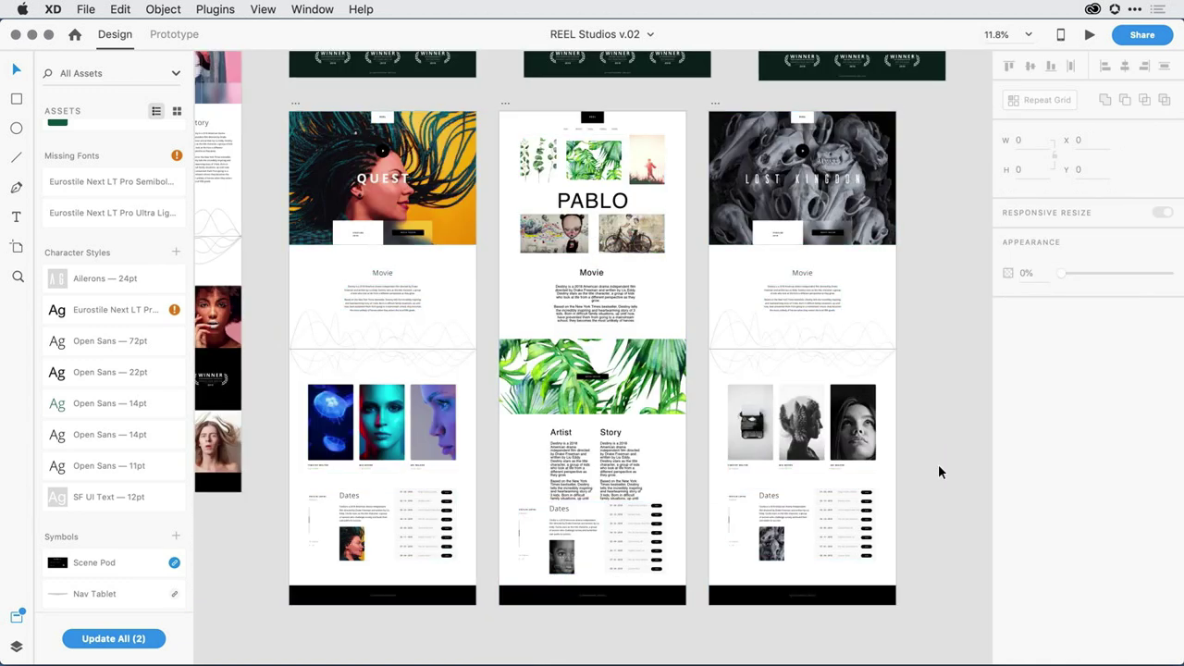
scroll(938, 464, up, 3)
drag(938, 463, 981, 481)
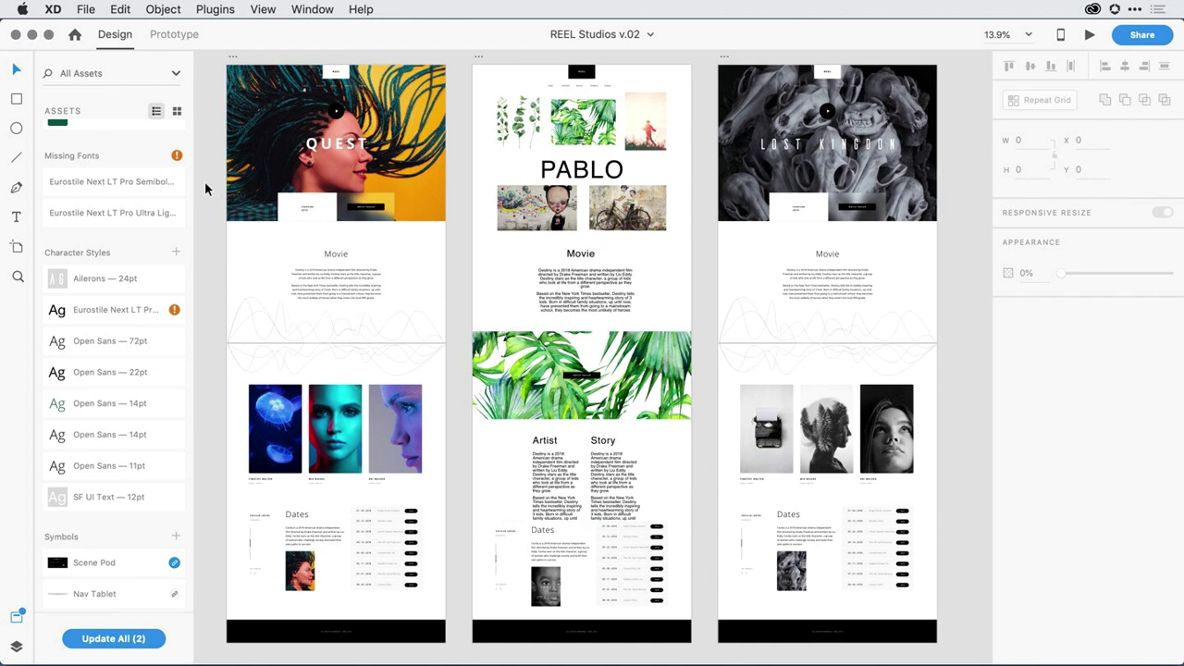
right_click(144, 182)
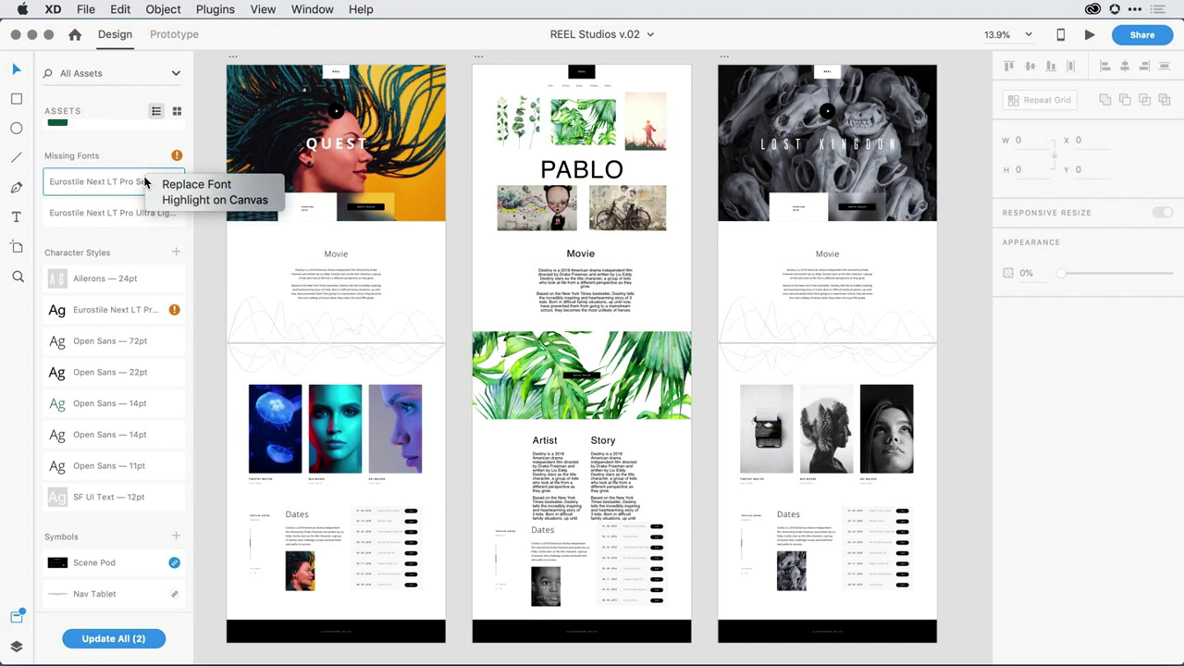
click(182, 202)
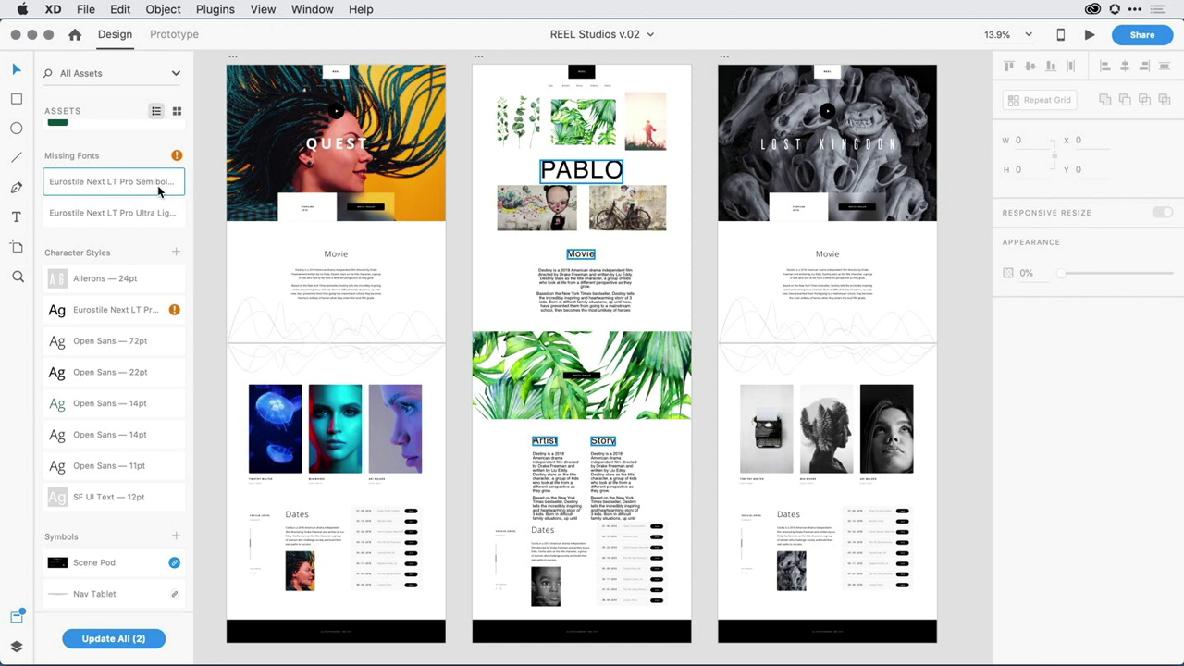
Replace the missing Eurostile Next LT Pro Semibold Condensed font with Open Sans Regular
right_click(151, 182)
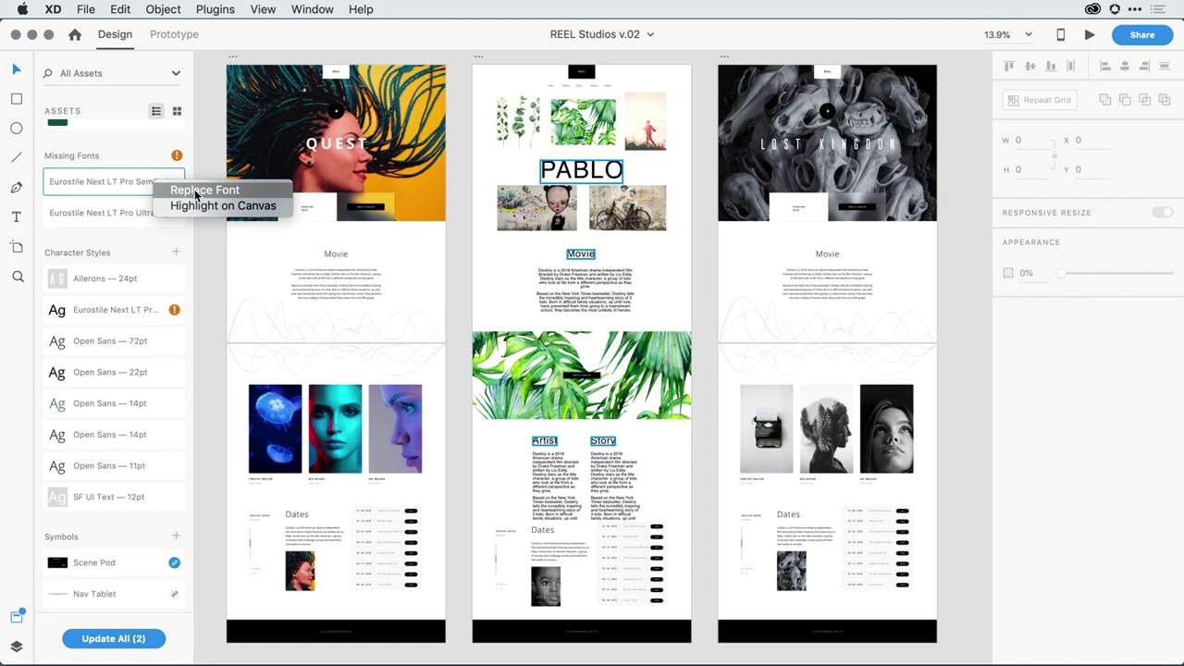
click(204, 191)
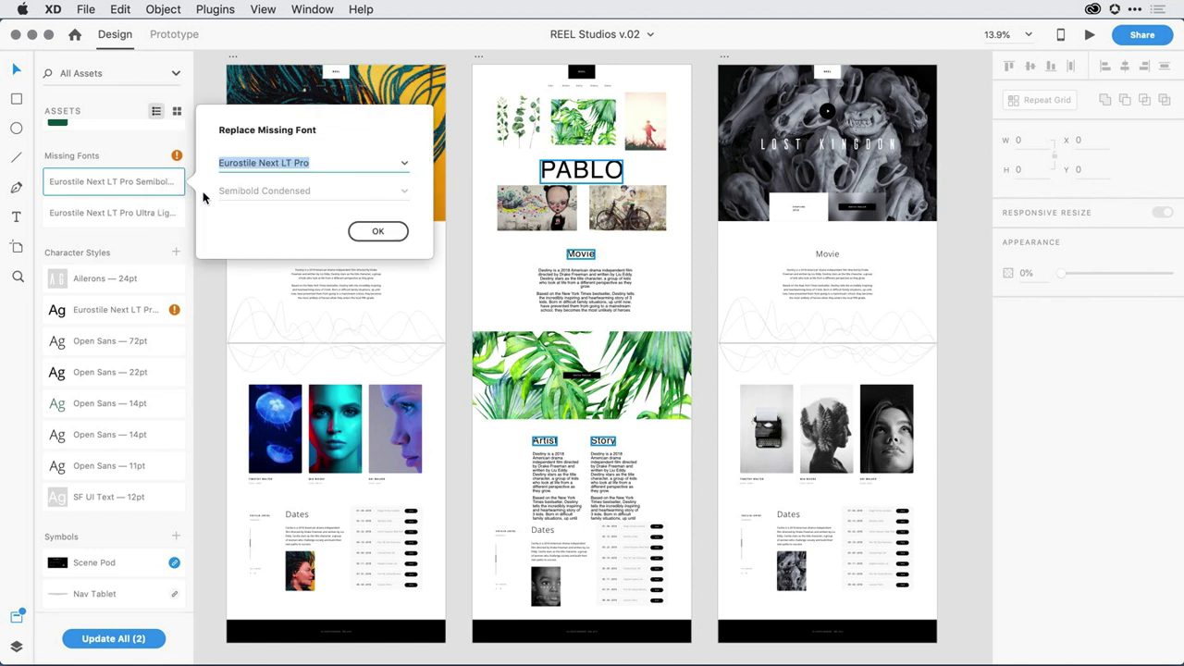
click(404, 164)
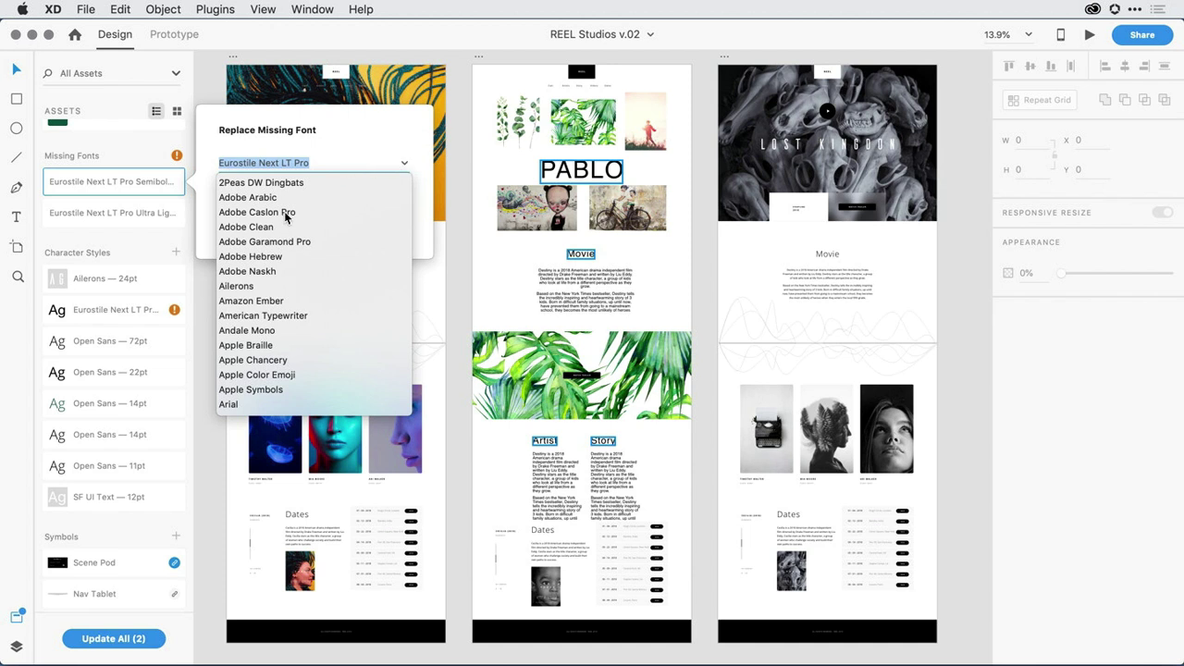
text(Open Sans)
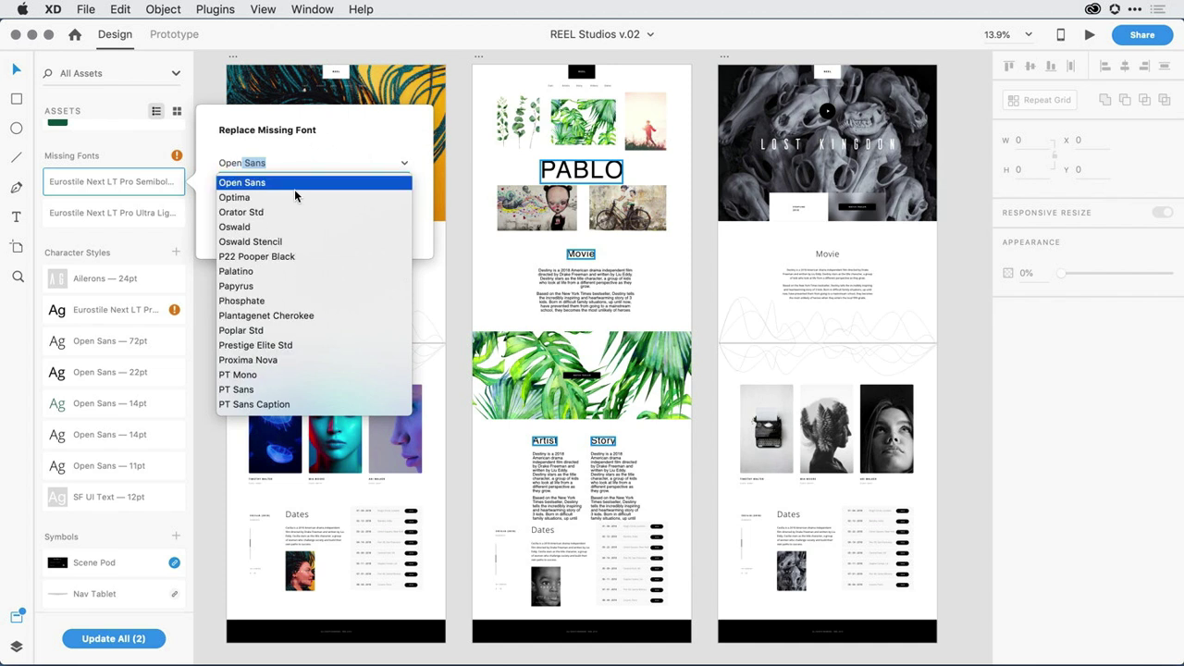
click(294, 188)
click(382, 231)
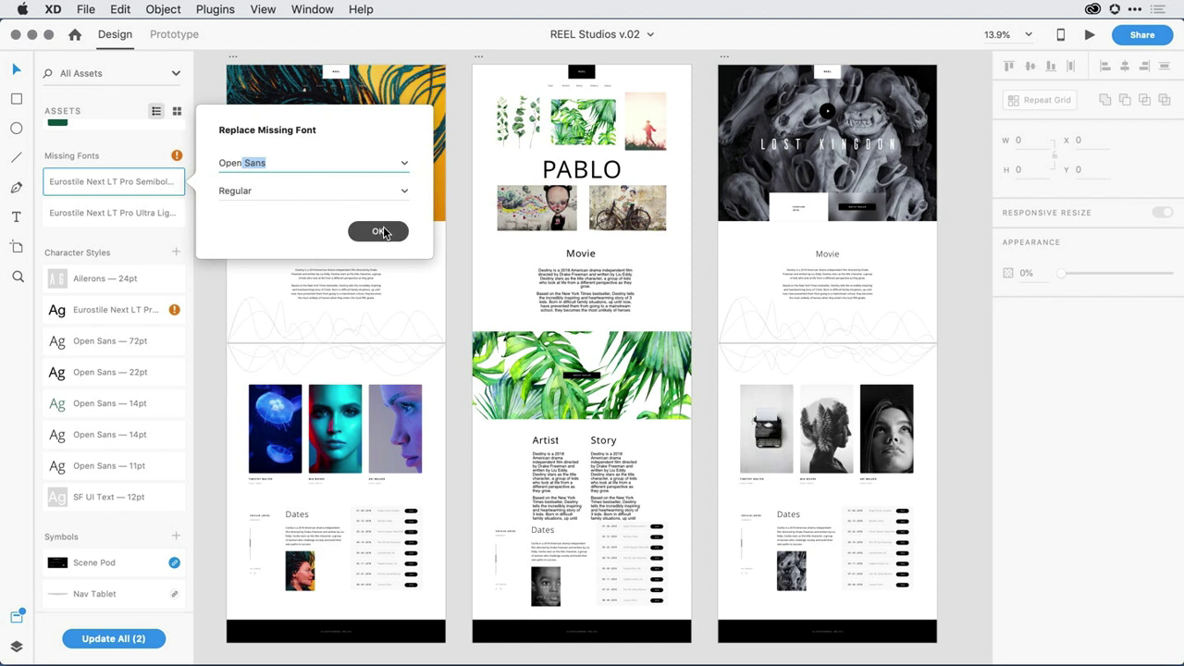